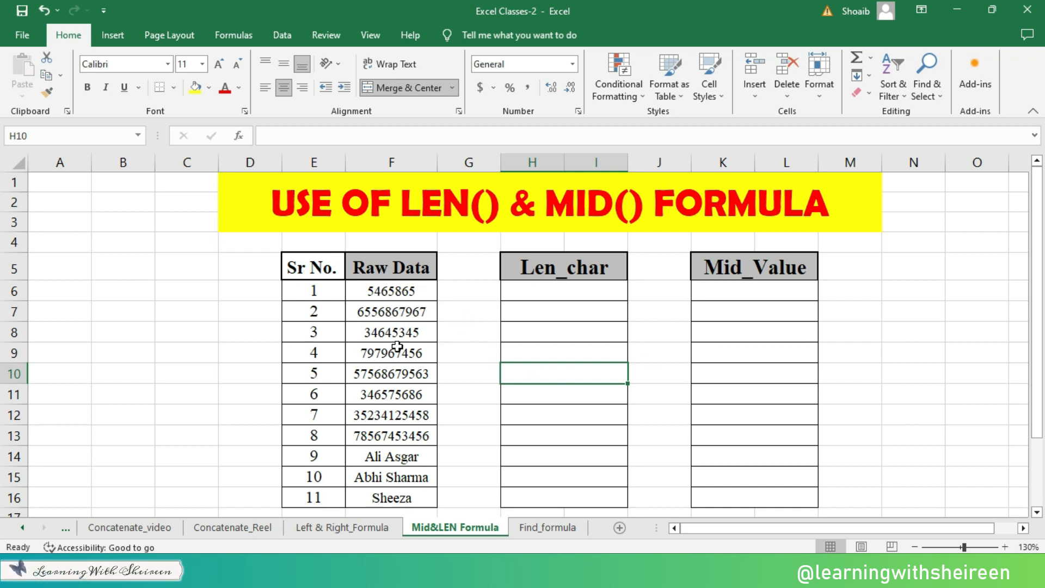
left_click(549, 287)
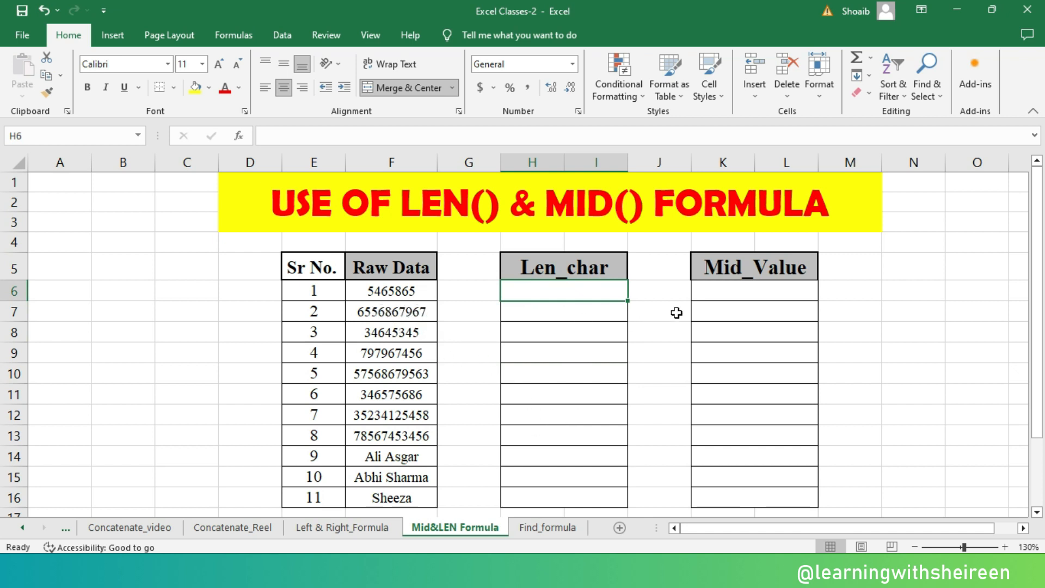
left_click(750, 299)
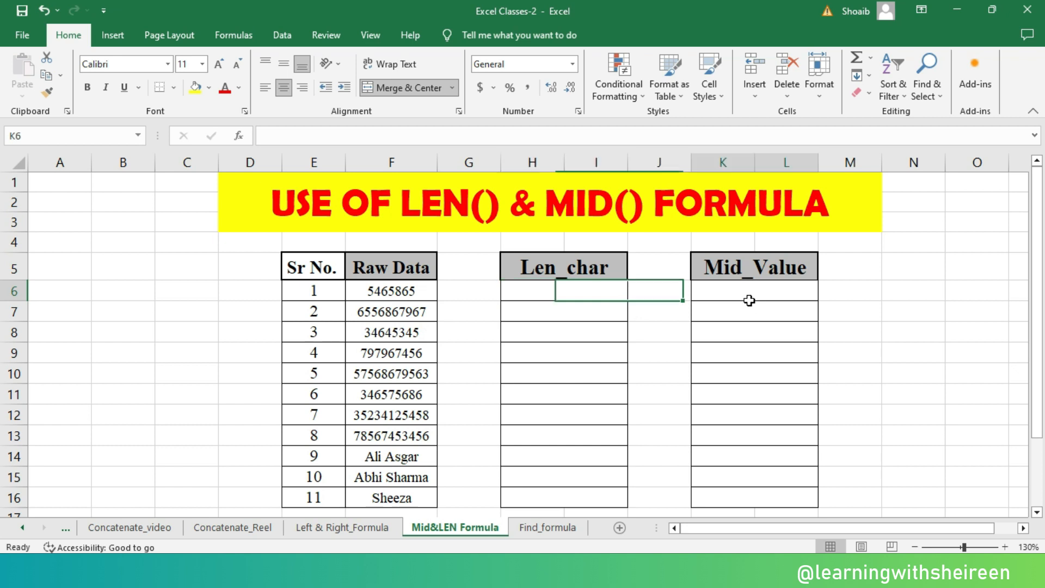
left_click(542, 309)
left_click(569, 291)
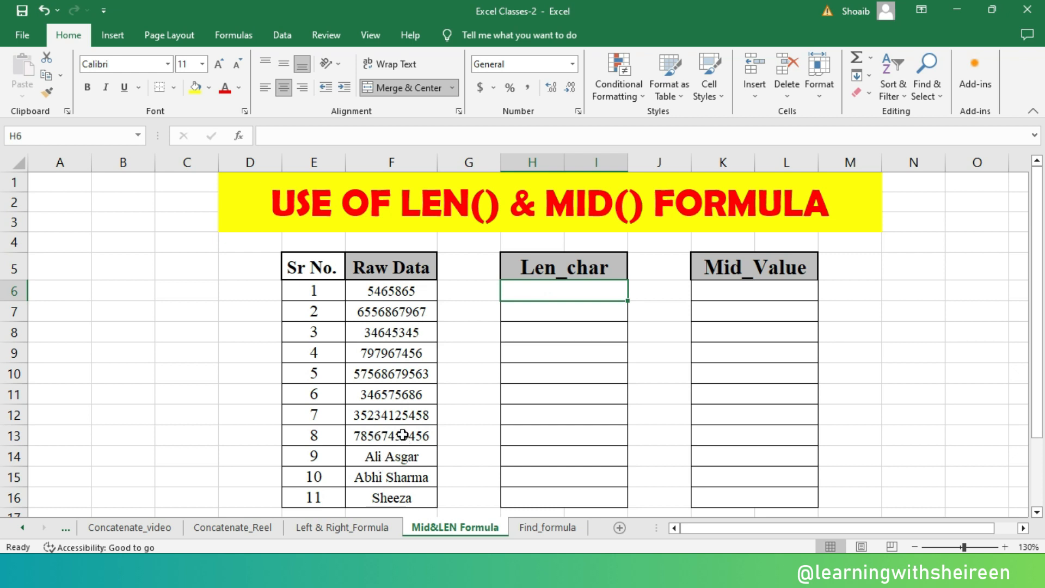
left_click(412, 290)
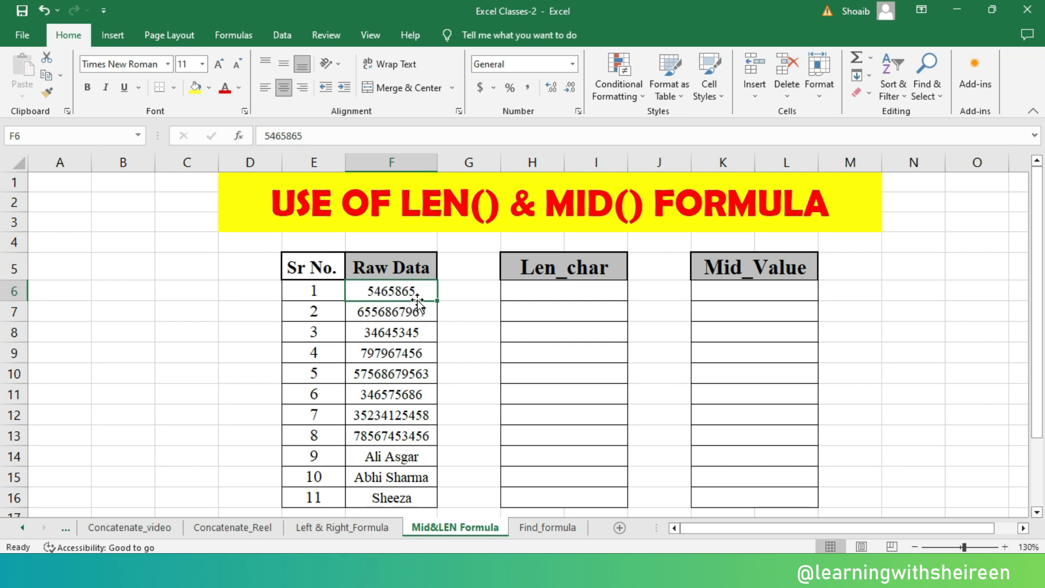
left_click(508, 292)
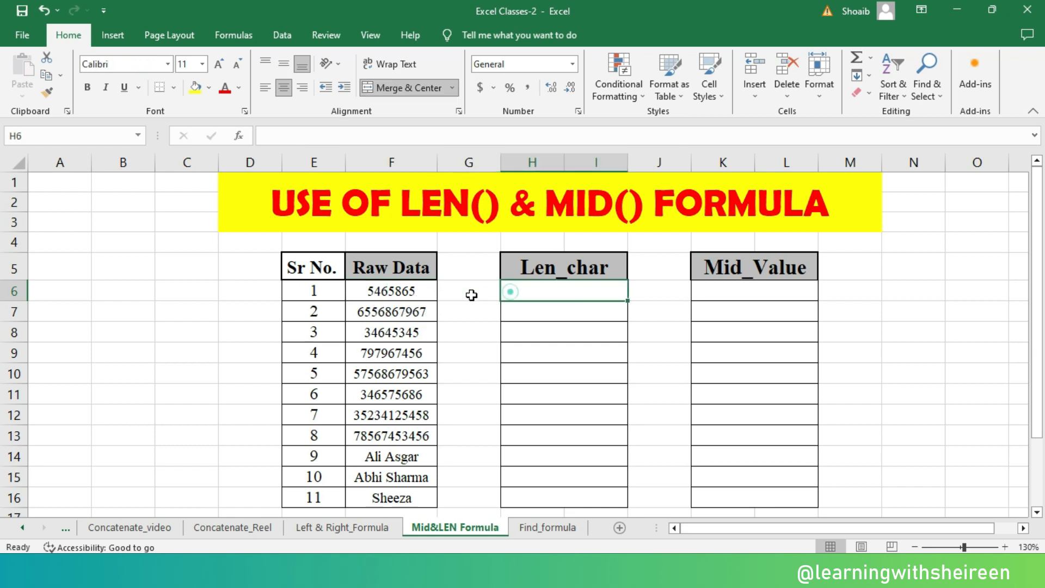
left_click(414, 294)
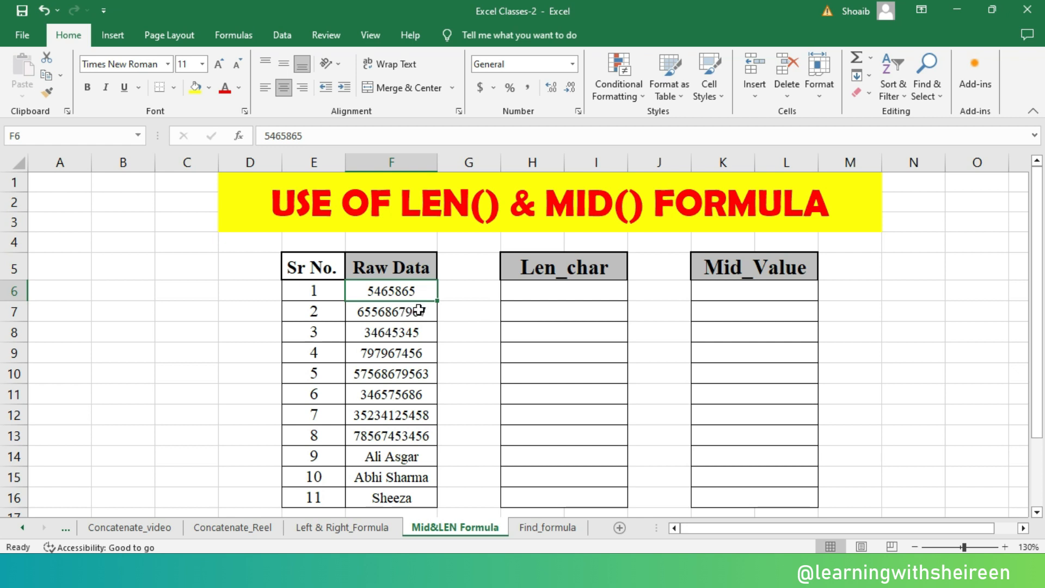
Enter the formula =LEN(F6) in cell H6 to count the characters of the first Raw Data value.
left_click(539, 294)
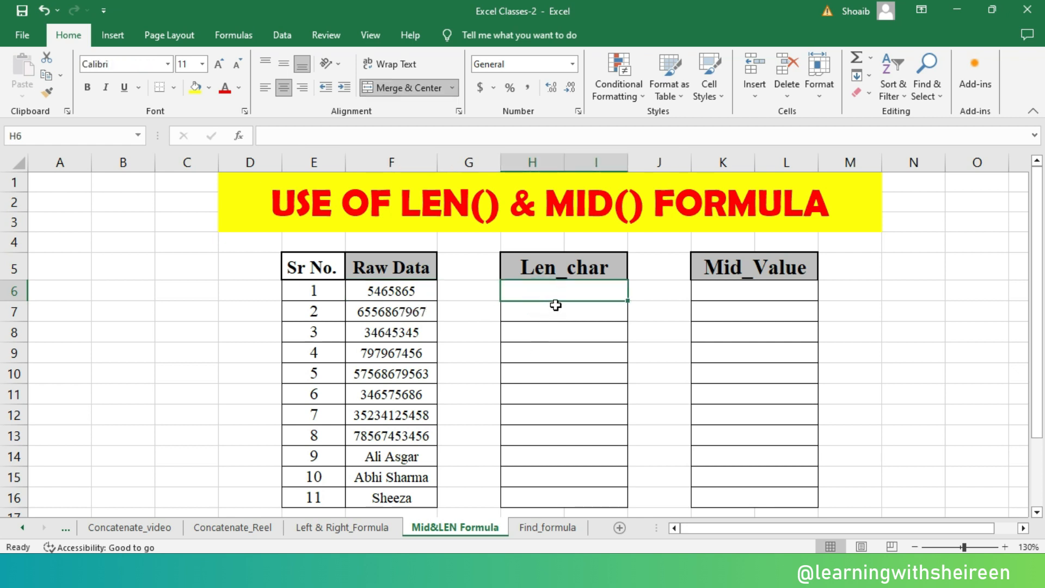
type("=len")
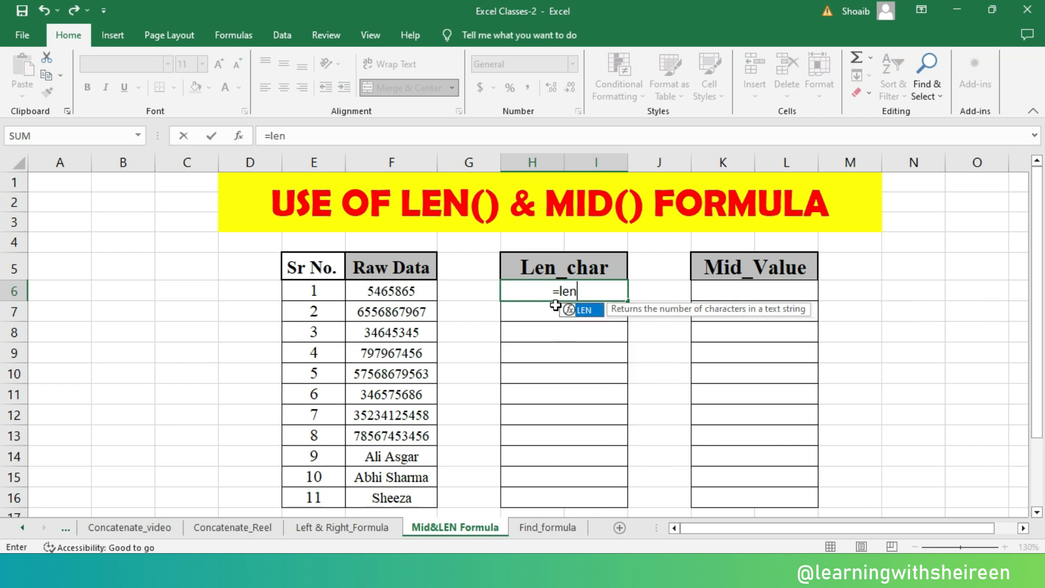
type("(")
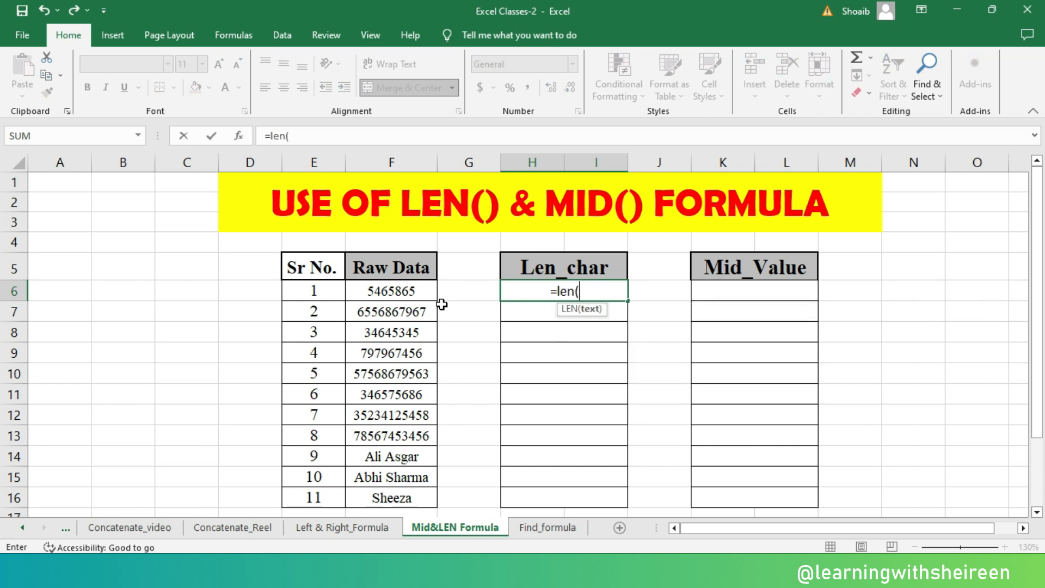
left_click(413, 292)
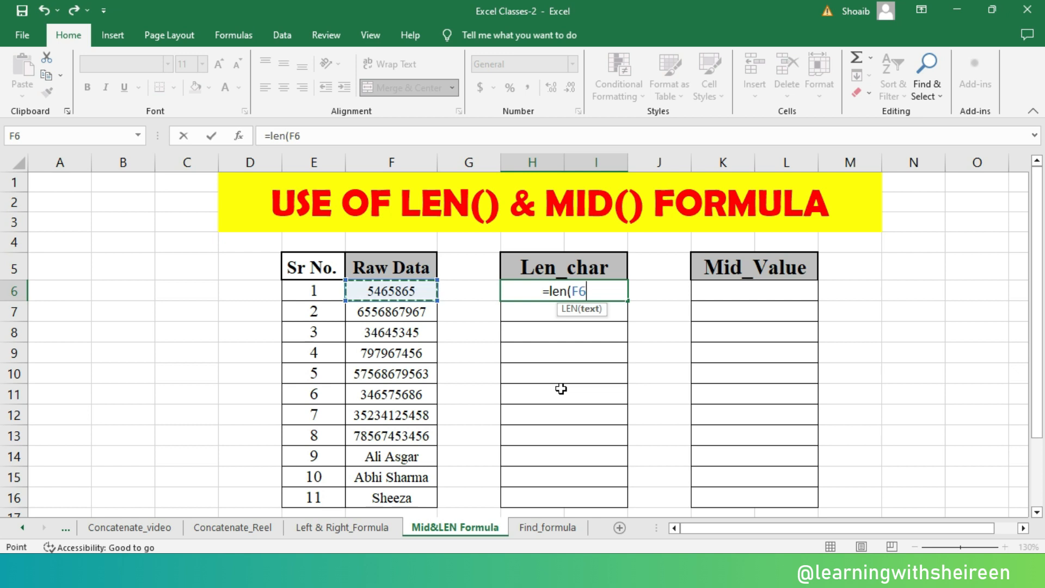
type(")")
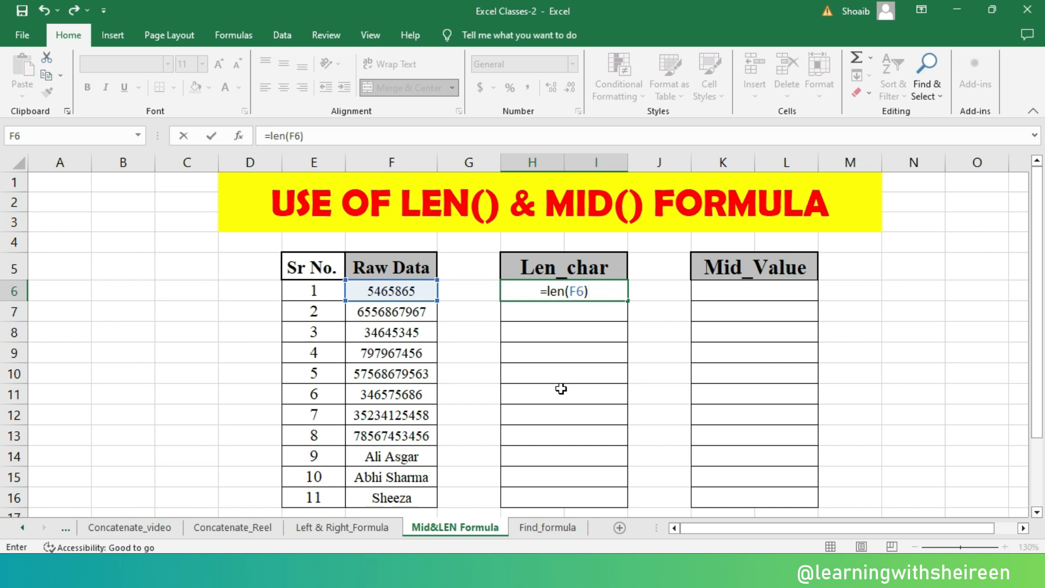
key("Return")
Fill the LEN formula from H6 down through H16 in the Len_char column.
left_click(583, 297)
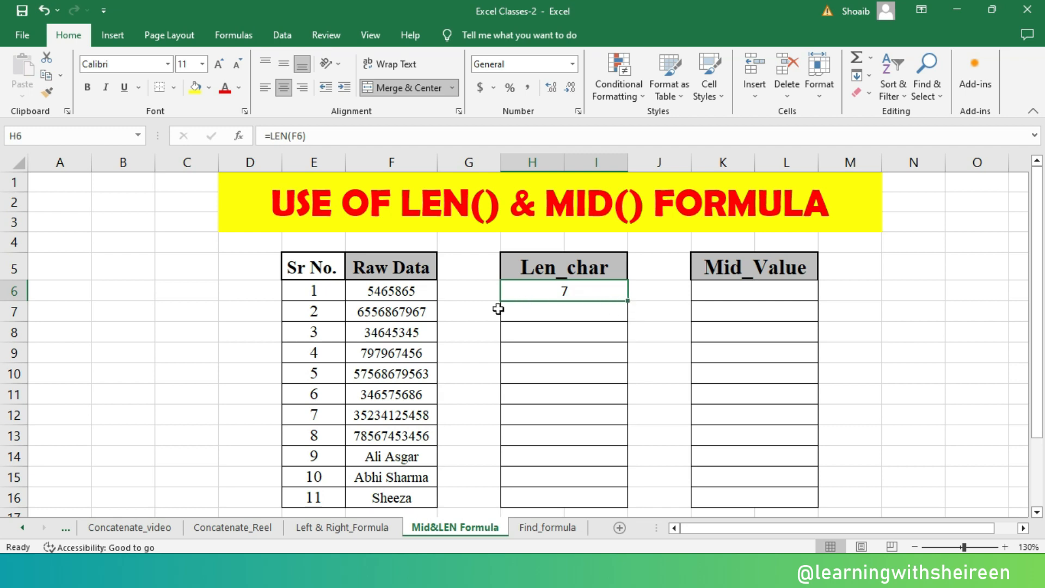
left_click_drag(625, 300, 583, 468)
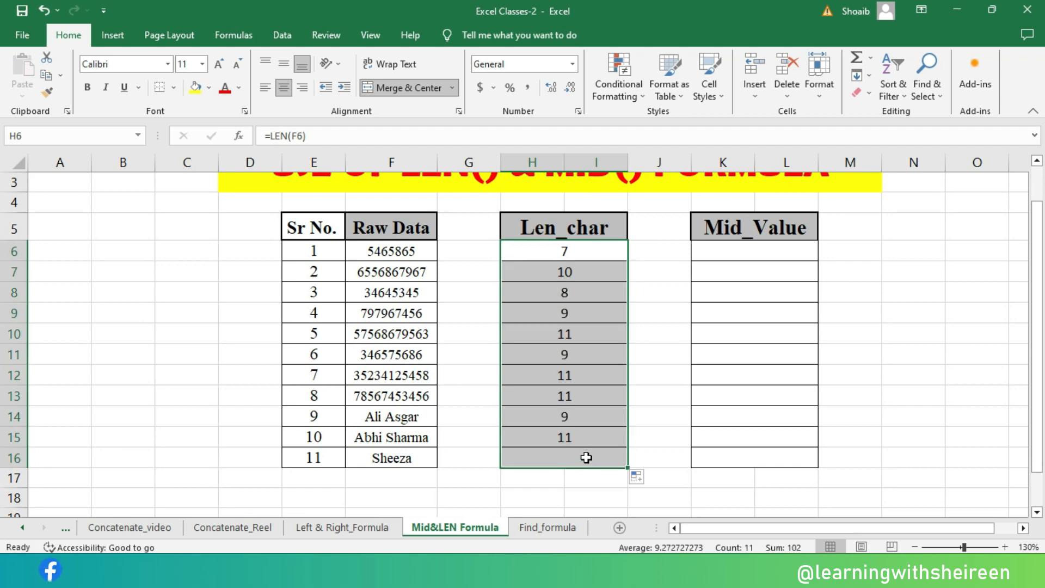
scroll(593, 443, "up", 1)
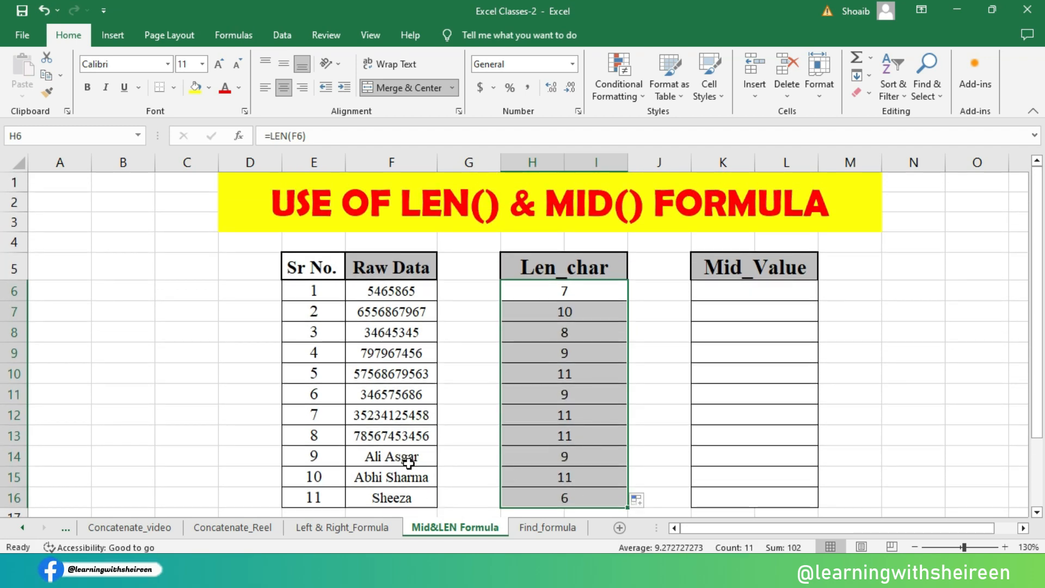
Examine the Raw Data entries in column F against their LEN formulas and character counts in the Len_char column.
left_click(403, 414)
left_click(398, 393)
left_click(398, 372)
left_click(395, 333)
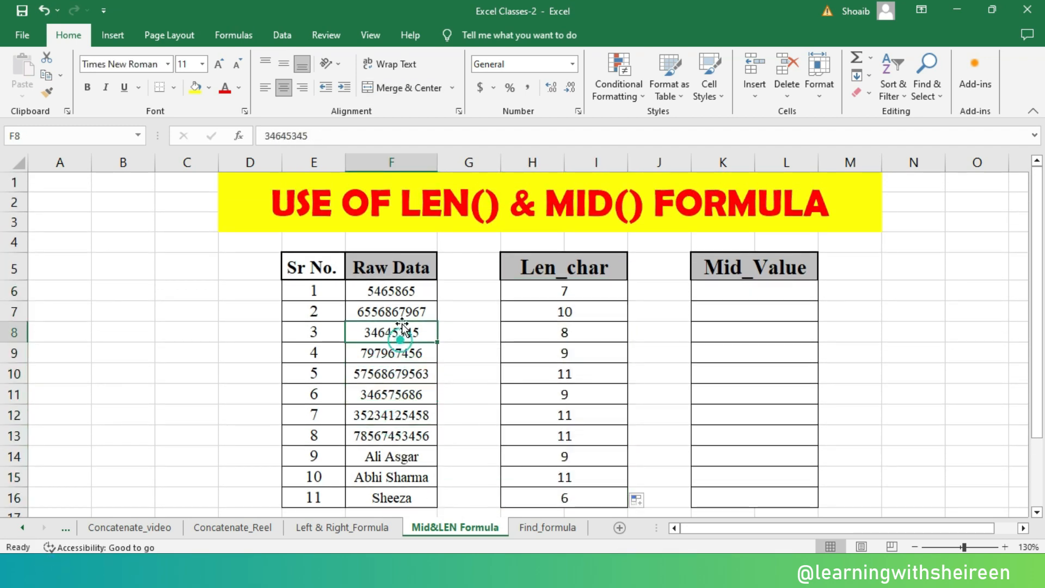
left_click(396, 354)
left_click(414, 401)
left_click(606, 299)
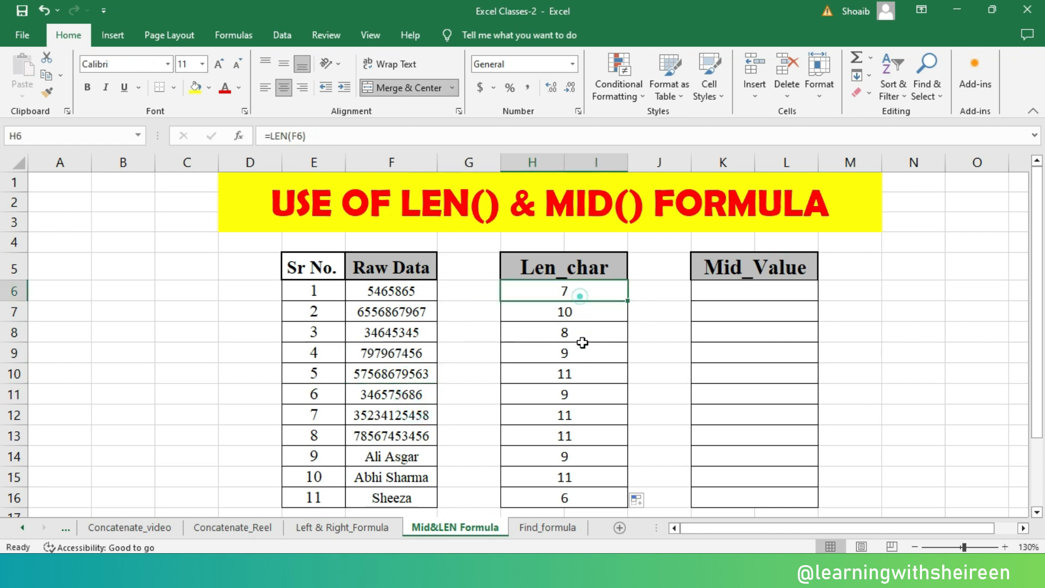
left_click(577, 353)
left_click(590, 394)
left_click(610, 359)
left_click(594, 373)
left_click(582, 402)
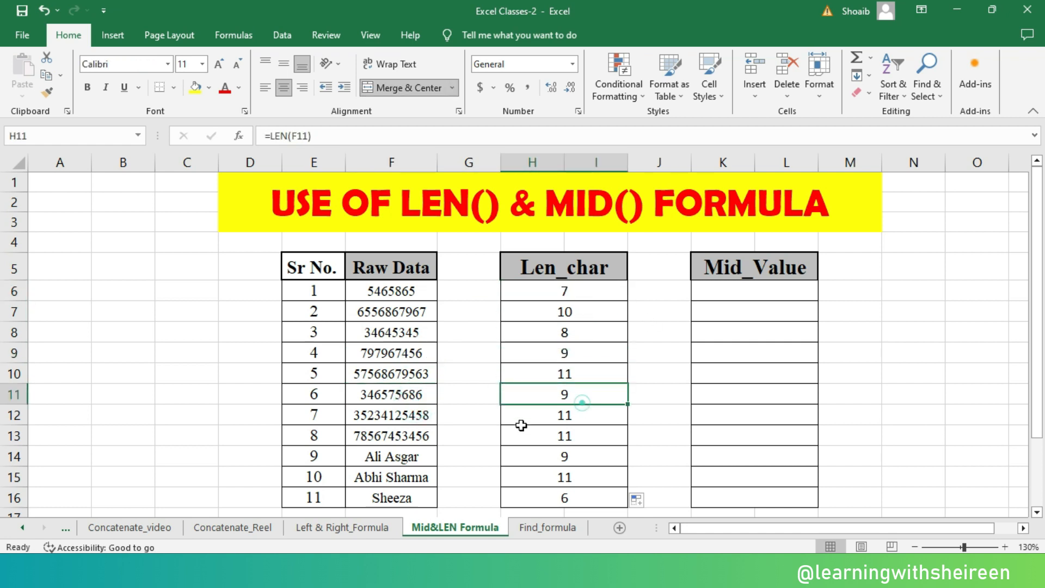
left_click(411, 456)
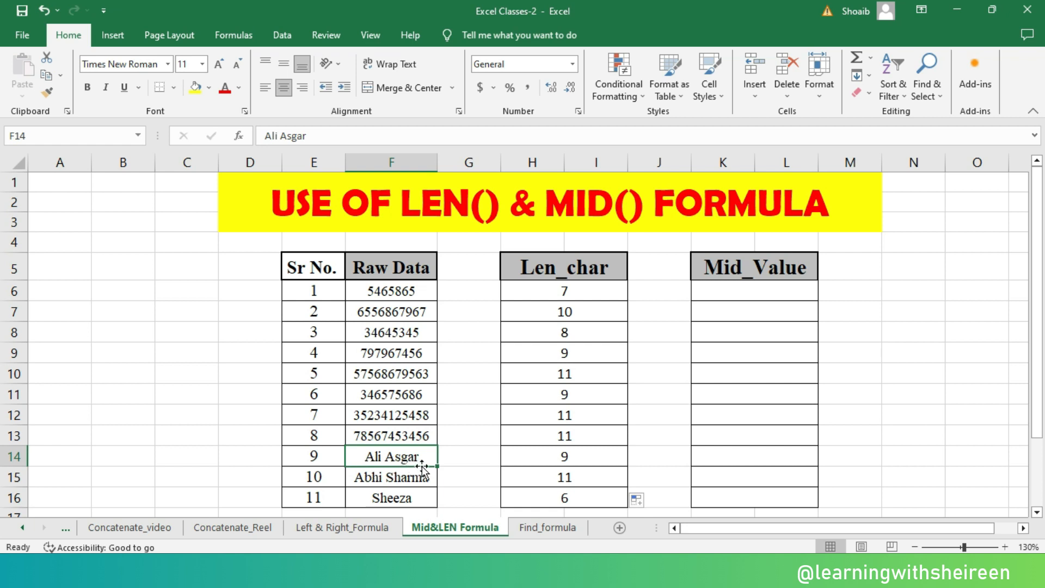
left_click(553, 463)
left_click(381, 469)
left_click(541, 466)
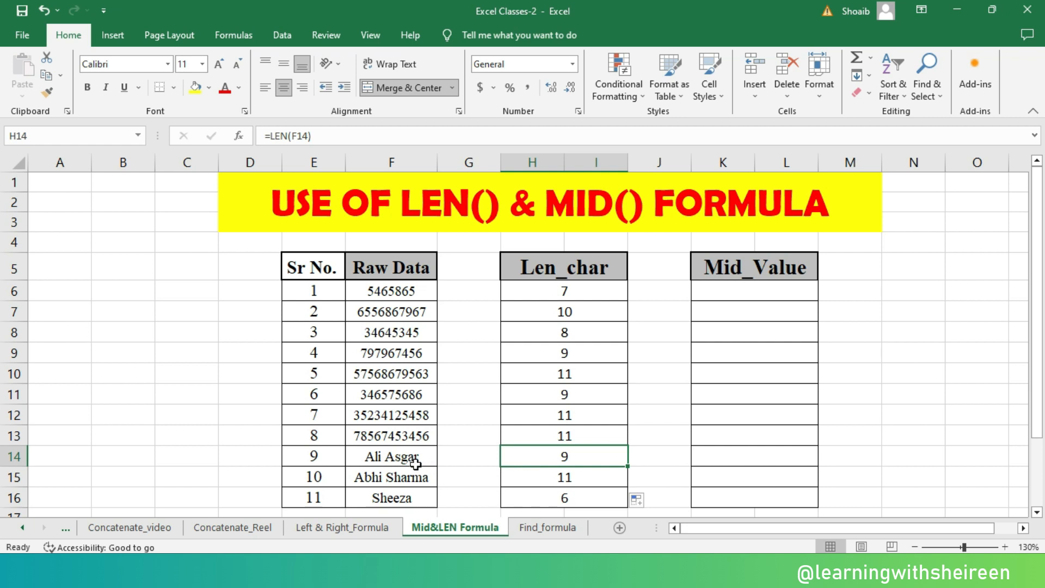
Remove the space between the first and last name in F14 and check the recalculated length in H14.
left_click(392, 466)
double_click(387, 460)
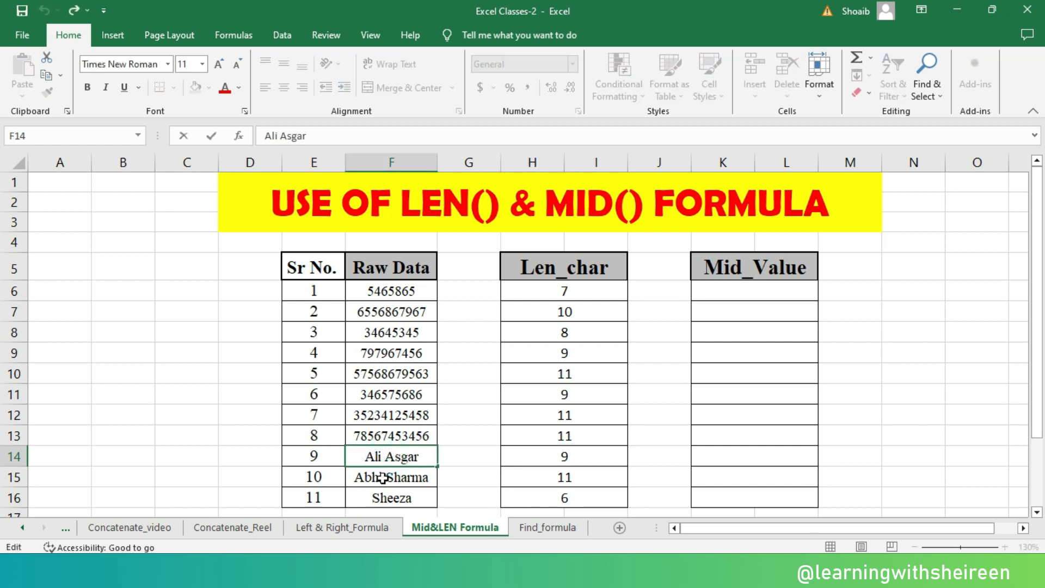
key("BackSpace")
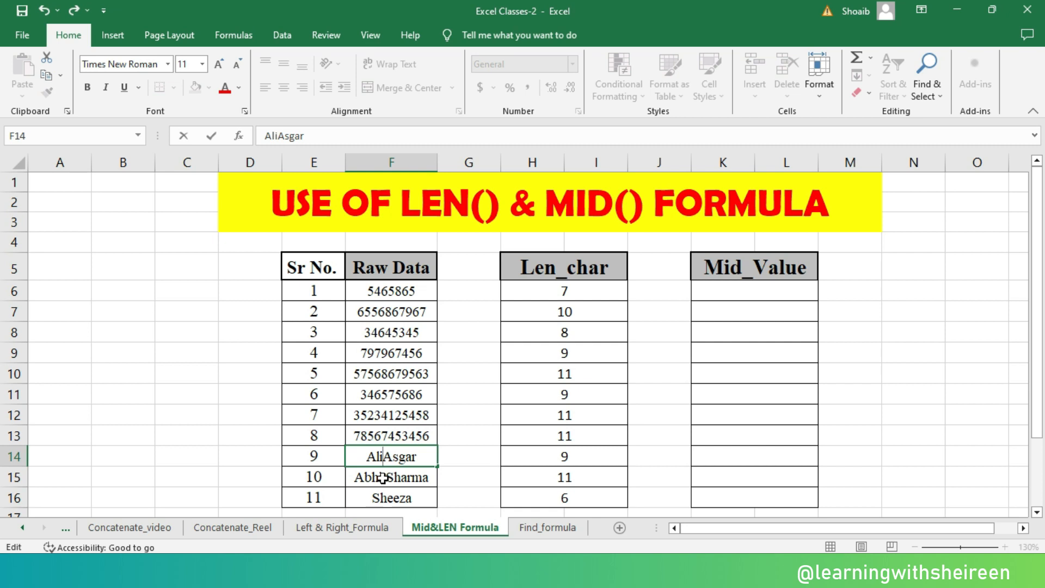
left_click(383, 478)
left_click(616, 457)
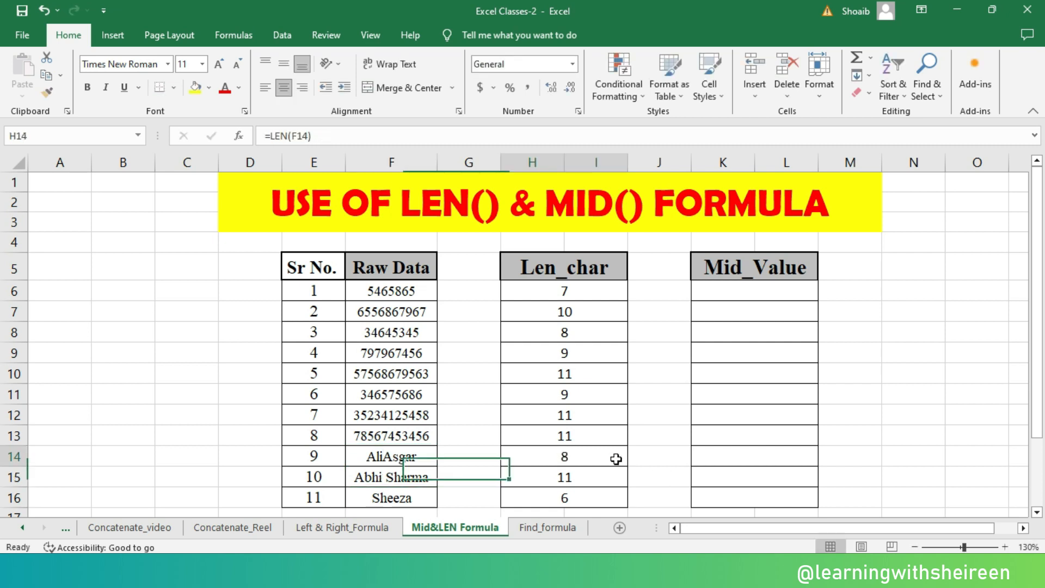
Put the space back between the first and last name in F14 and recheck the length in H14.
left_click(403, 459)
double_click(387, 460)
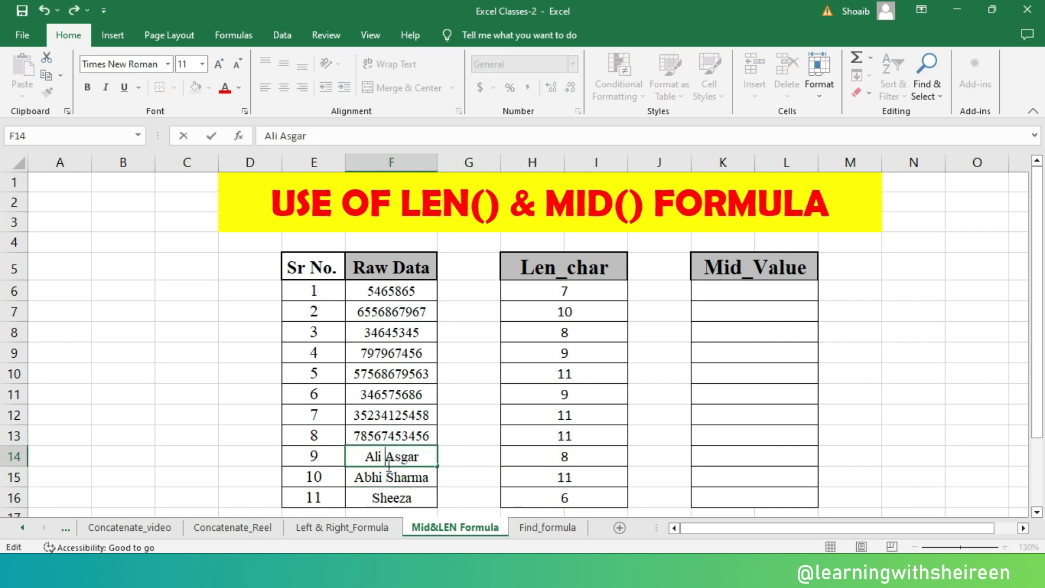
key("Return")
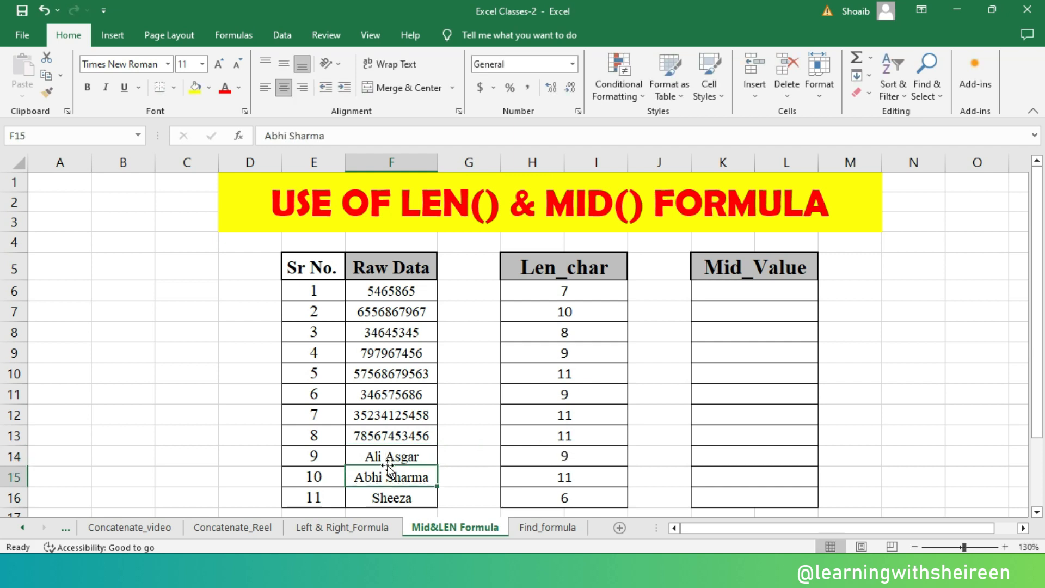
left_click(545, 464)
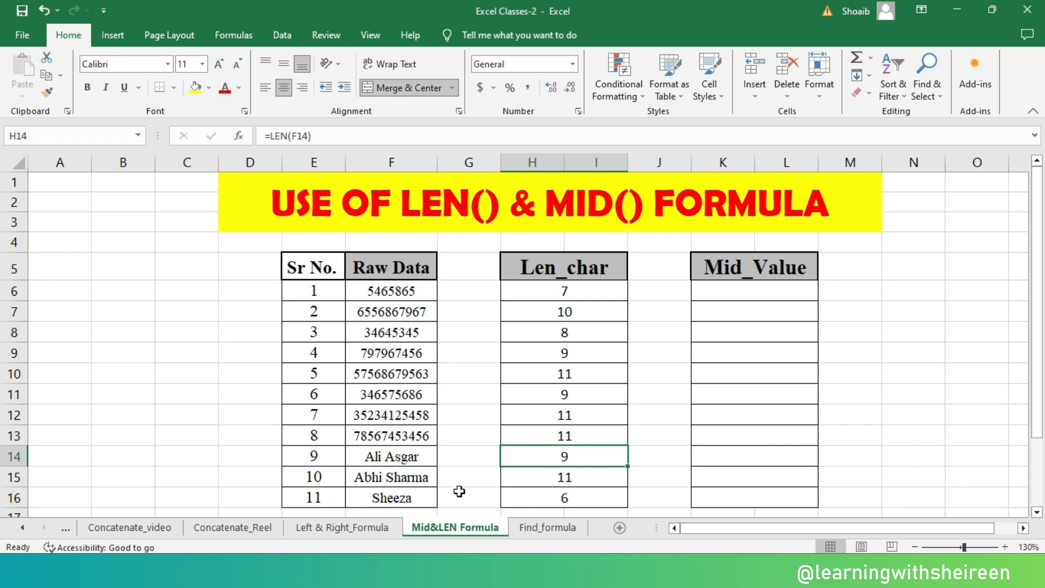
Compare the names in F15 and F16 with their character counts in H15 and H16.
left_click(387, 480)
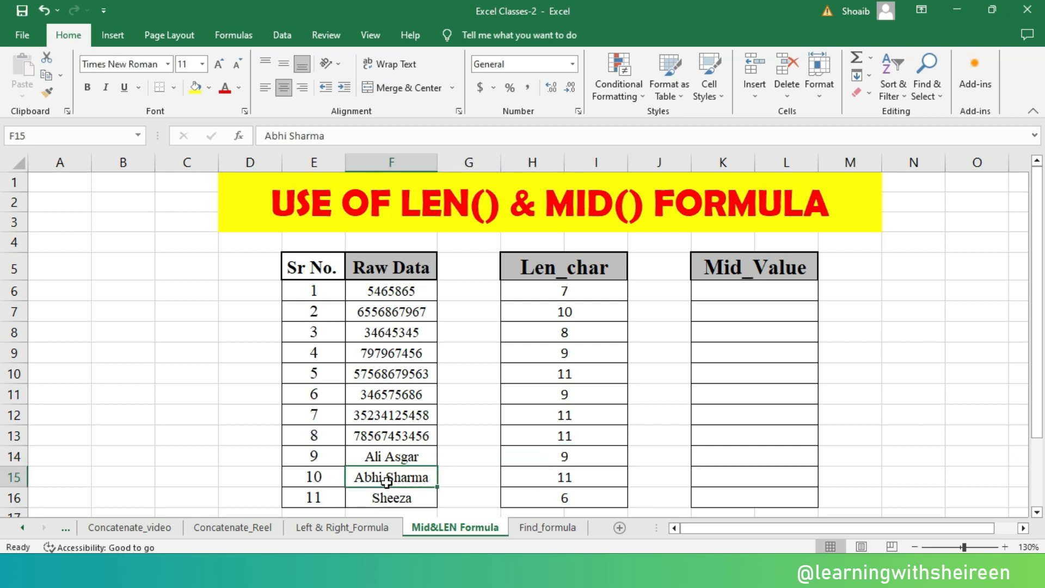
left_click(536, 482)
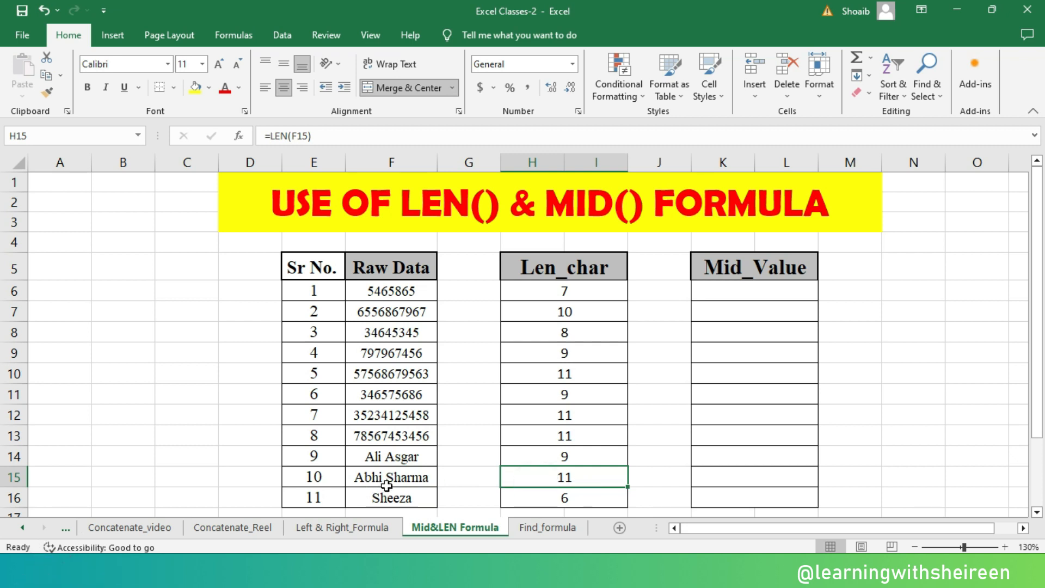
left_click(413, 497)
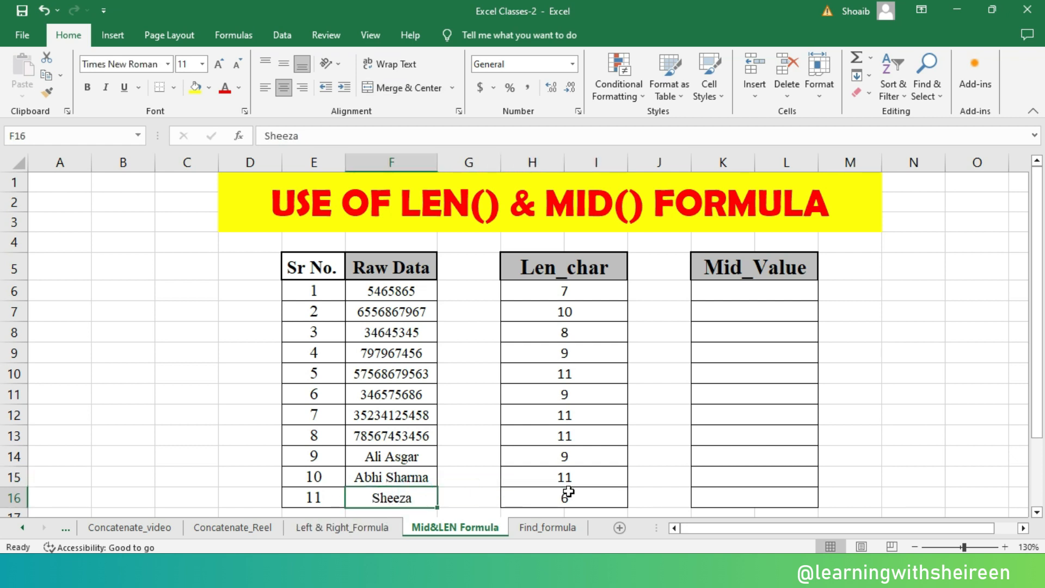
left_click(567, 494)
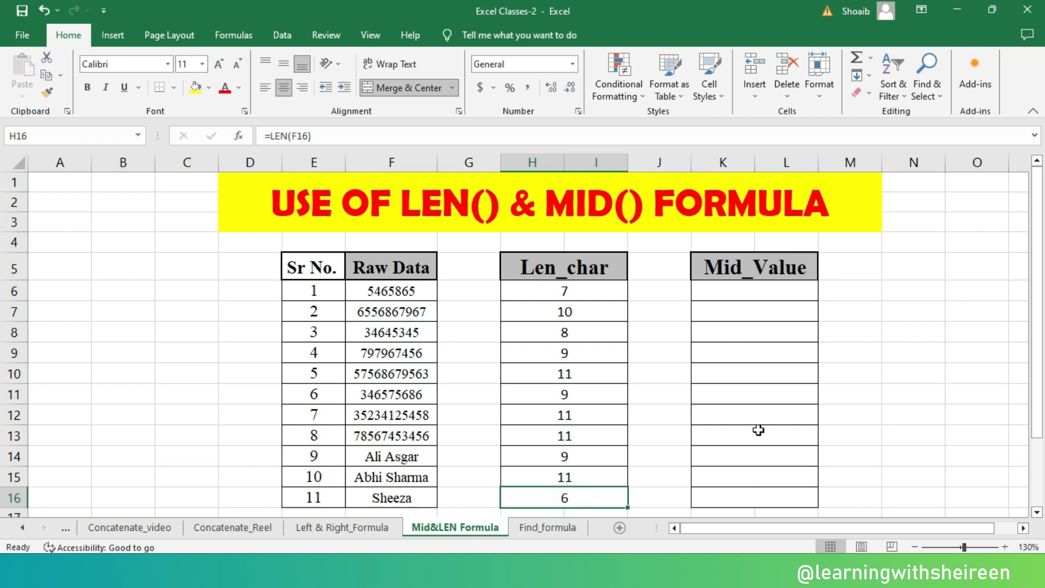
left_click(592, 475)
left_click(569, 499)
Enter a MID formula in K6 that extracts 3 characters from F6 starting at position 3: =MID(F6,3,3).
left_click(731, 293)
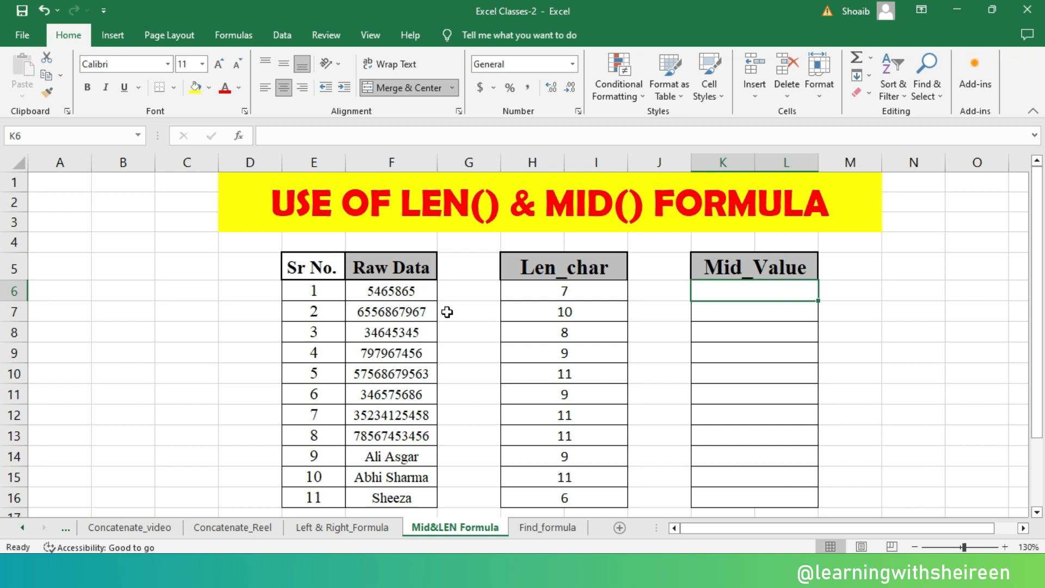
double_click(736, 296)
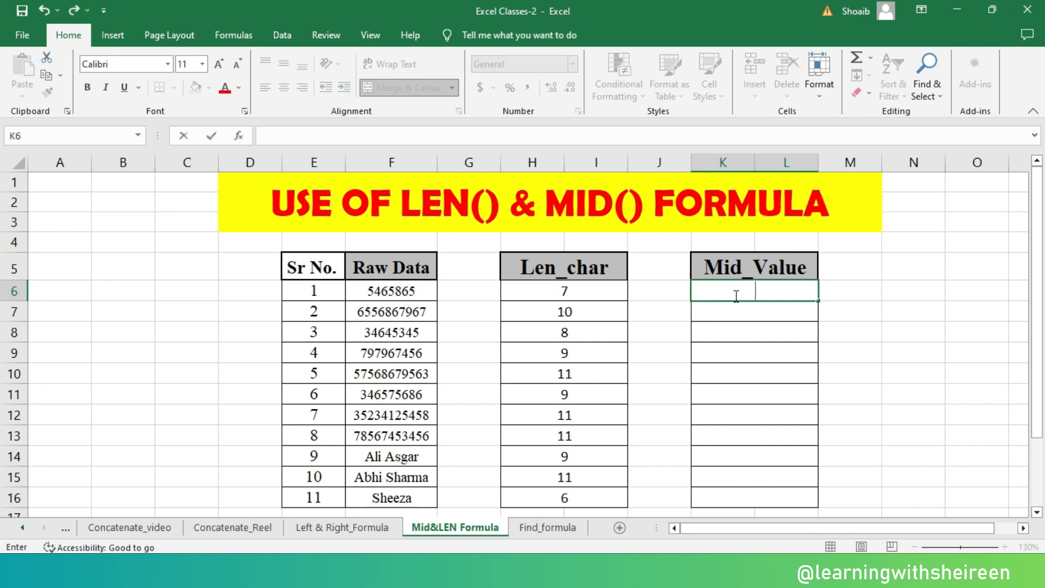
type("=mid")
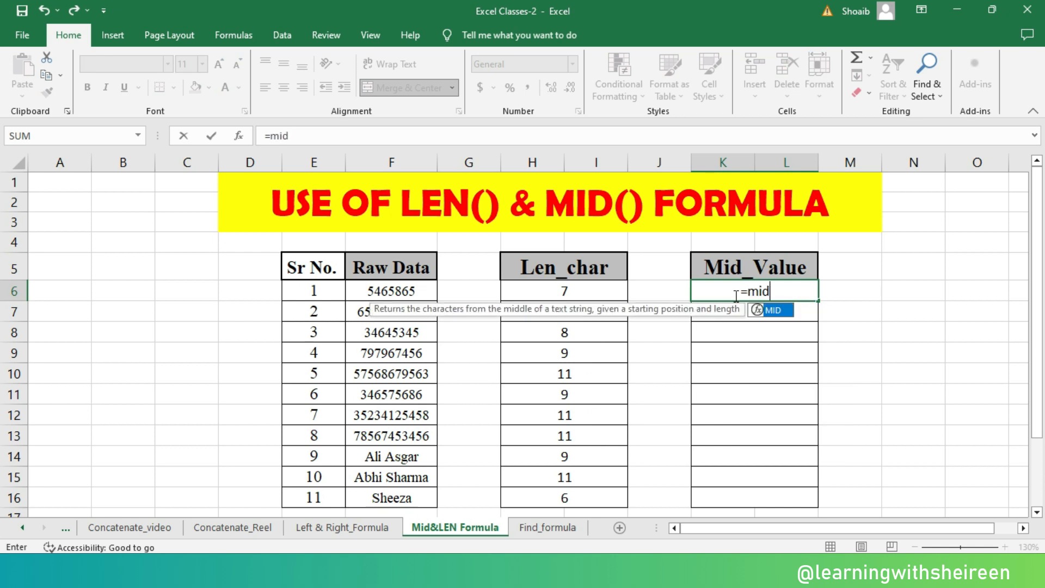
type("(")
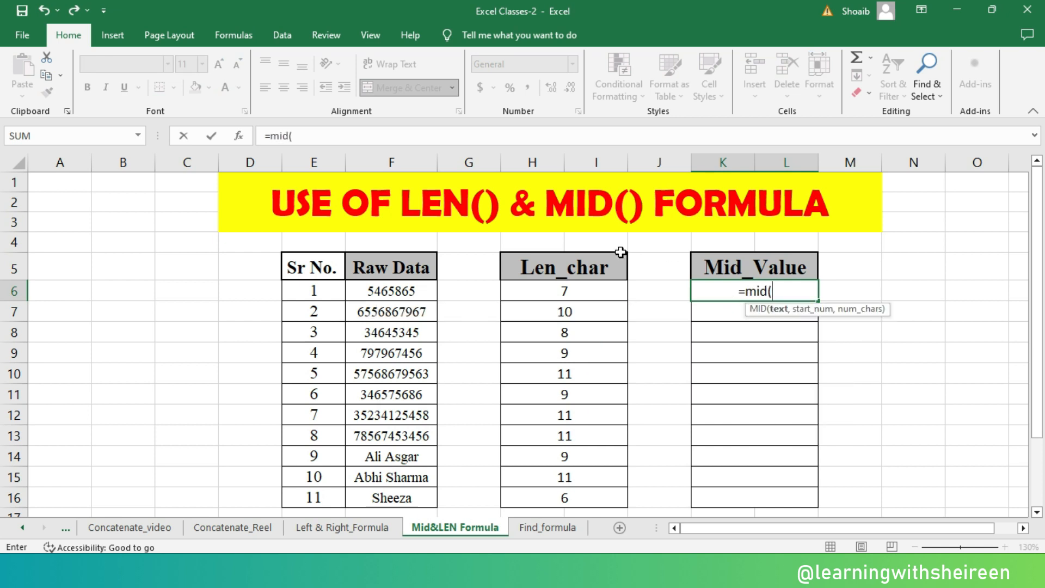
left_click(430, 292)
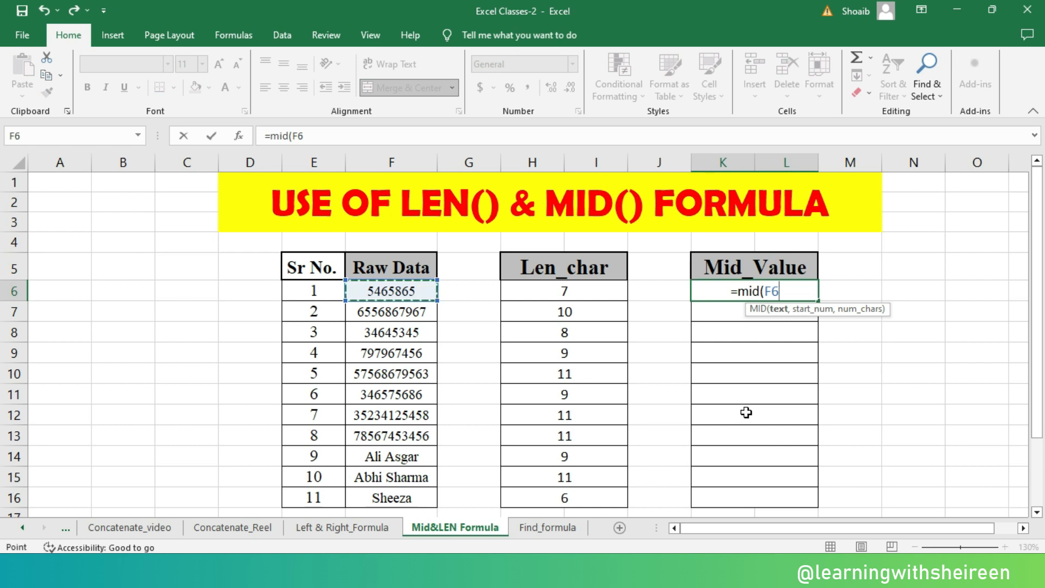
type(",")
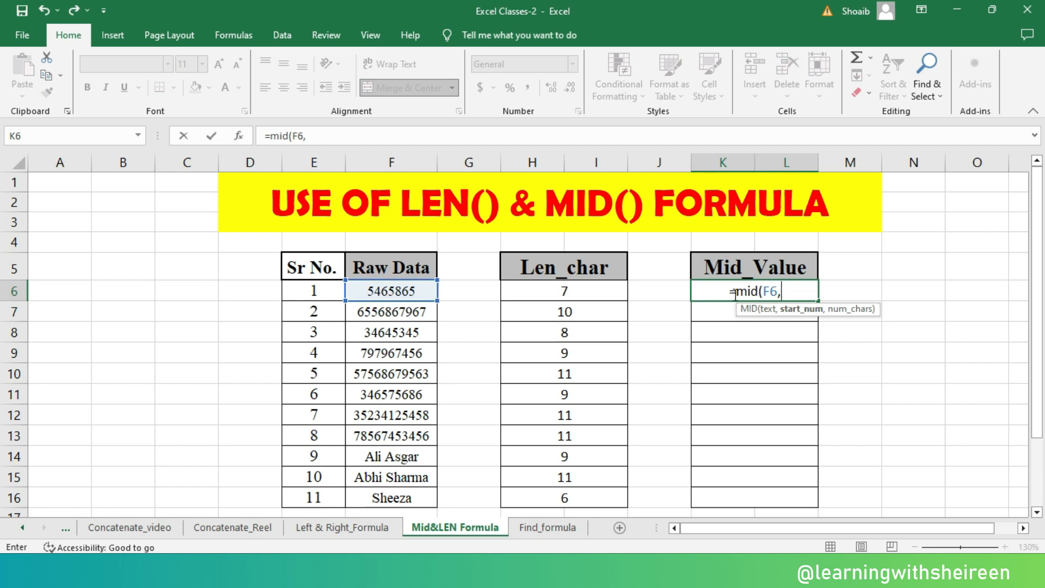
type("3")
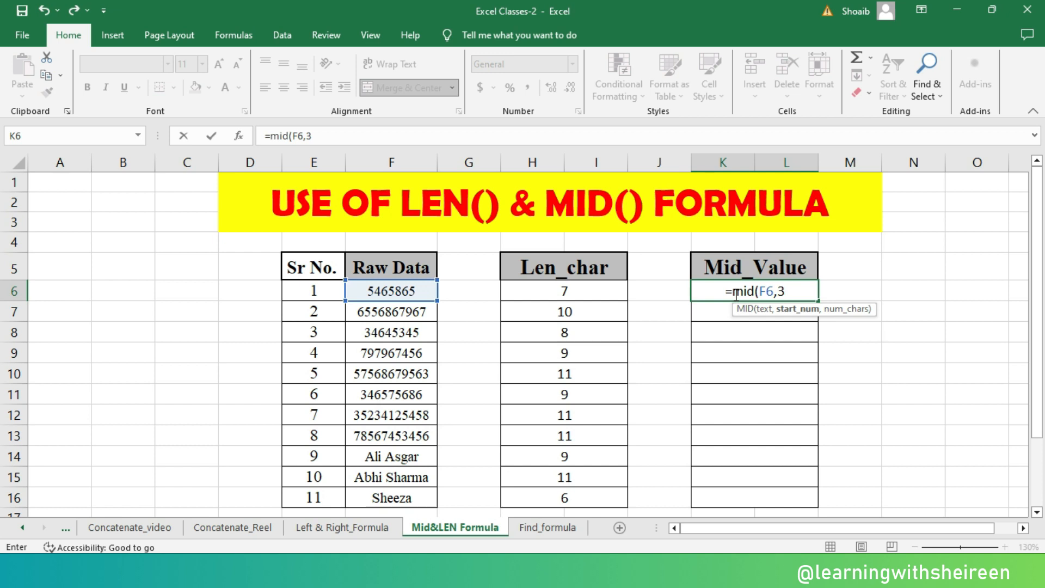
type(",")
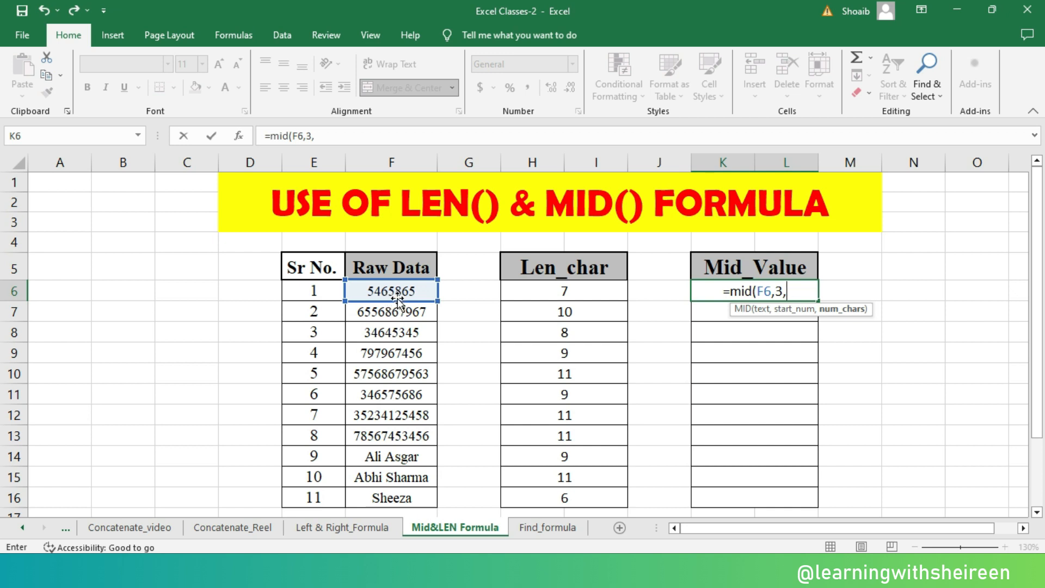
type("3)")
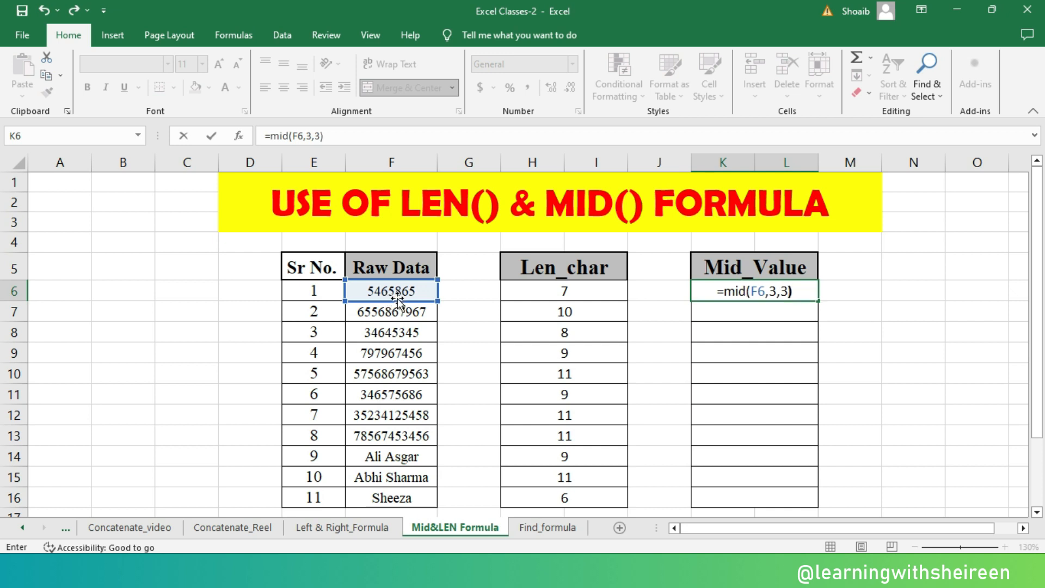
key("Return")
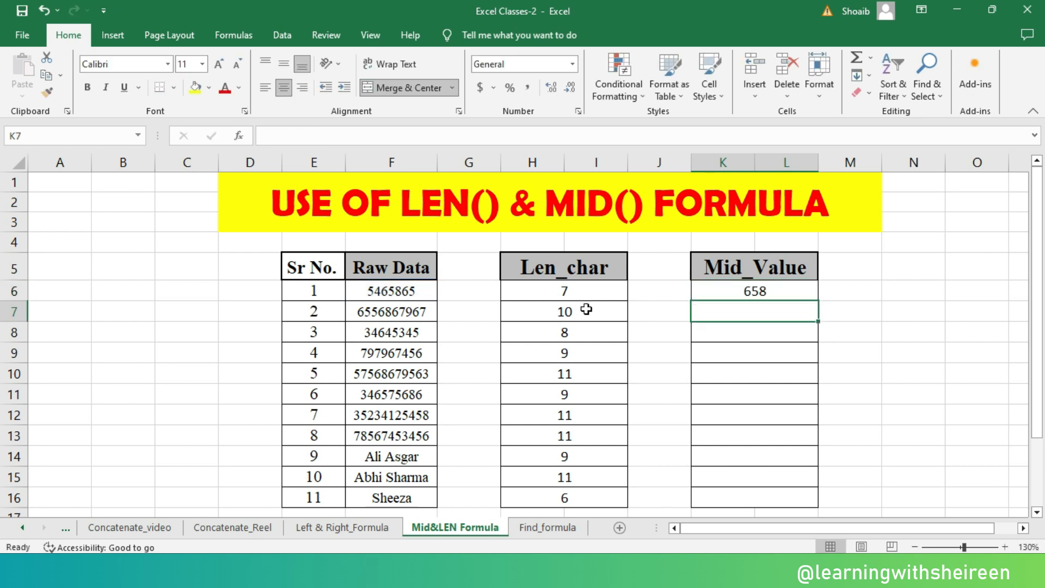
Change the number of characters extracted by the MID formula in K6 to 4.
left_click(777, 291)
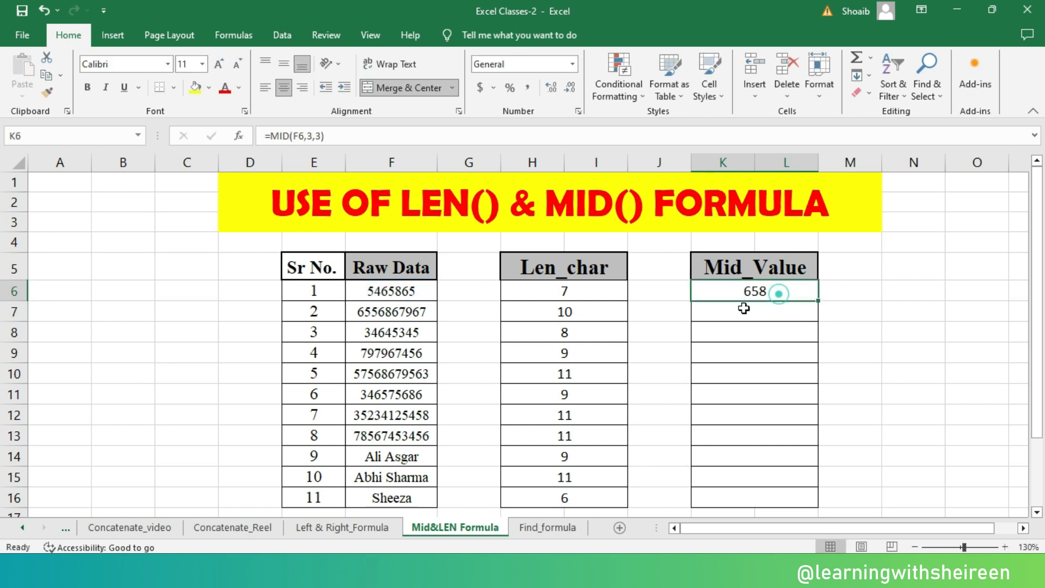
double_click(798, 292)
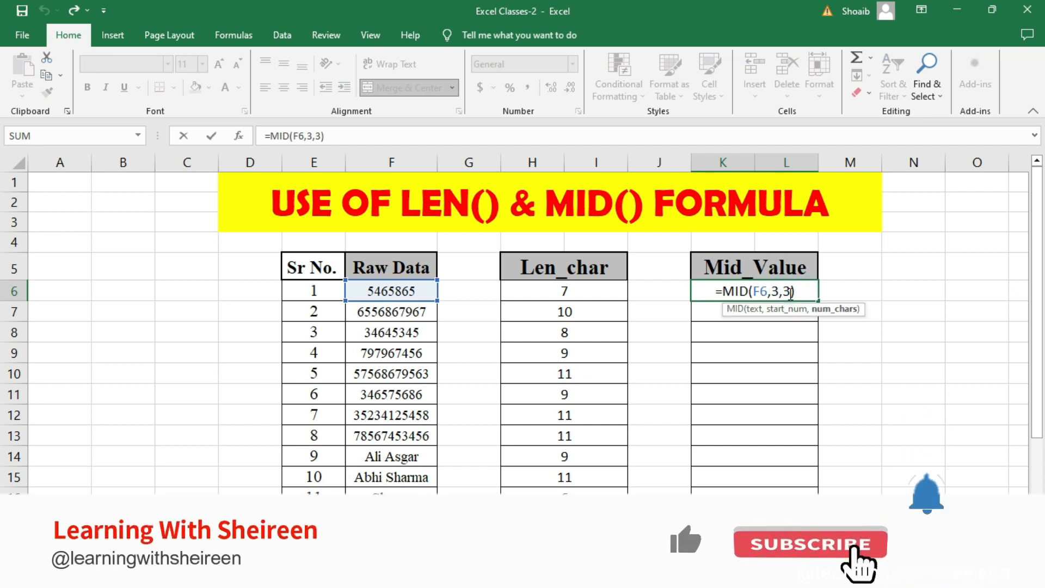
key("BackSpace")
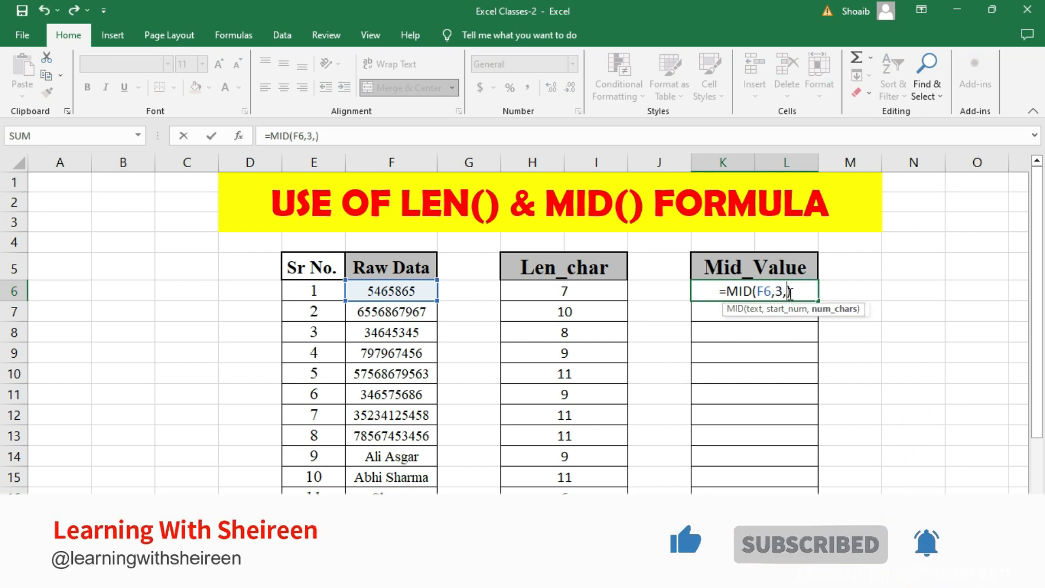
type("4")
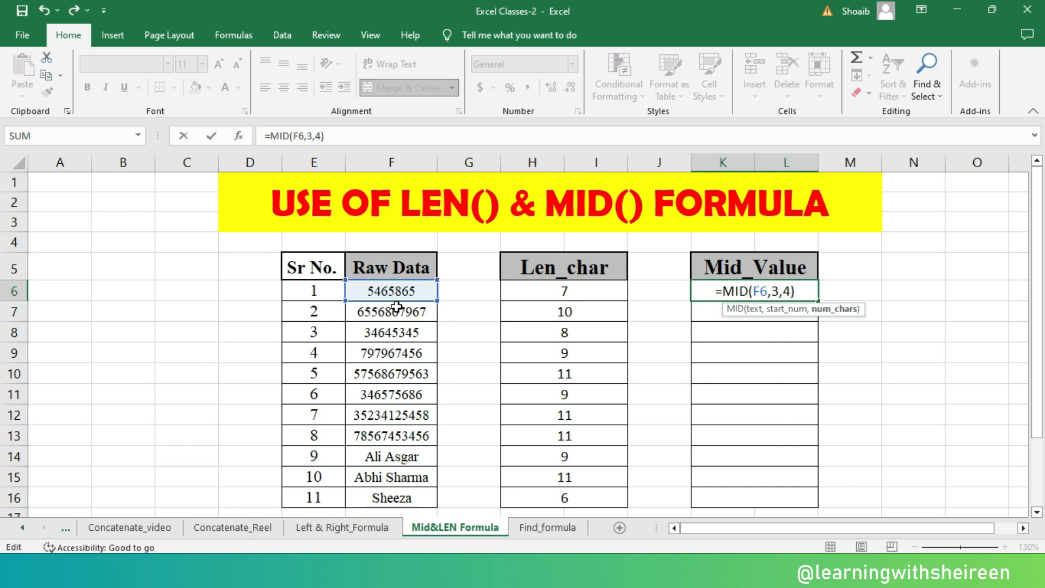
key("Return")
left_click(797, 292)
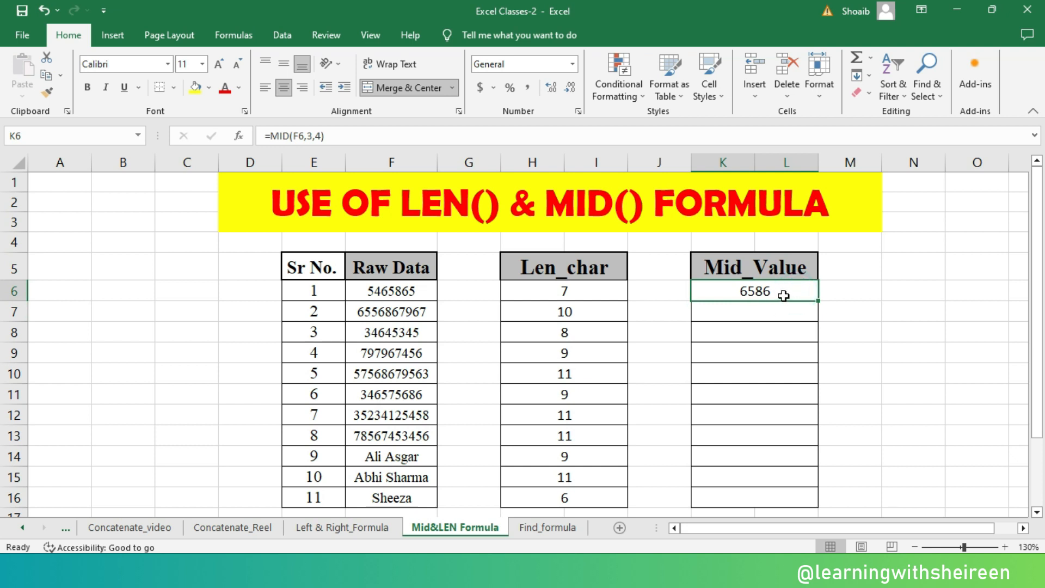
Review the arguments of the MID formula in K6 and fill it down the Mid_Value column through K16.
double_click(786, 296)
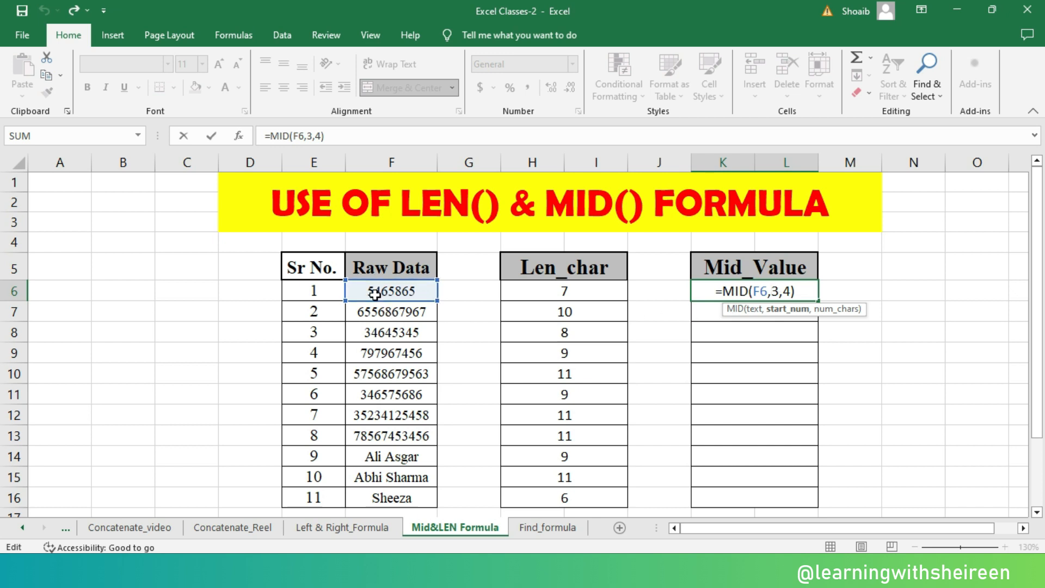
key("Return")
left_click(804, 297)
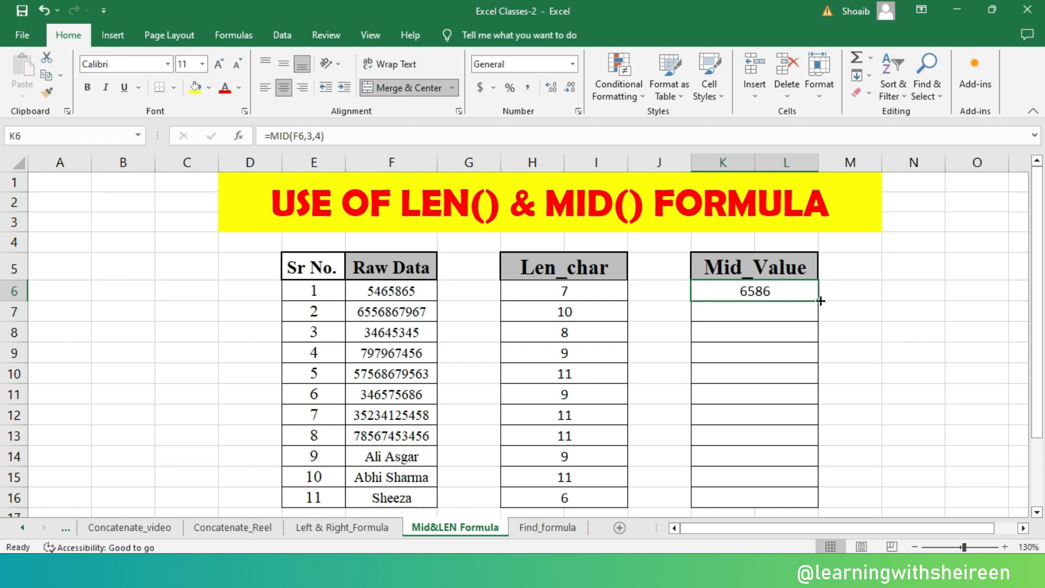
left_click_drag(821, 300, 810, 499)
Inspect the MID formulas for the names in K14 to K16, including the start position argument in K14.
left_click(800, 497)
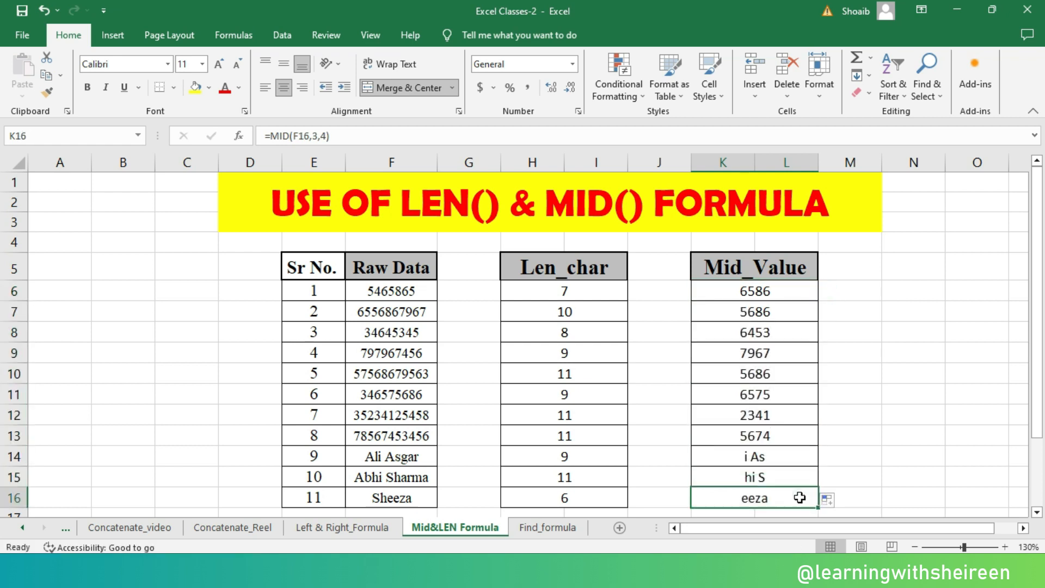
left_click(771, 469)
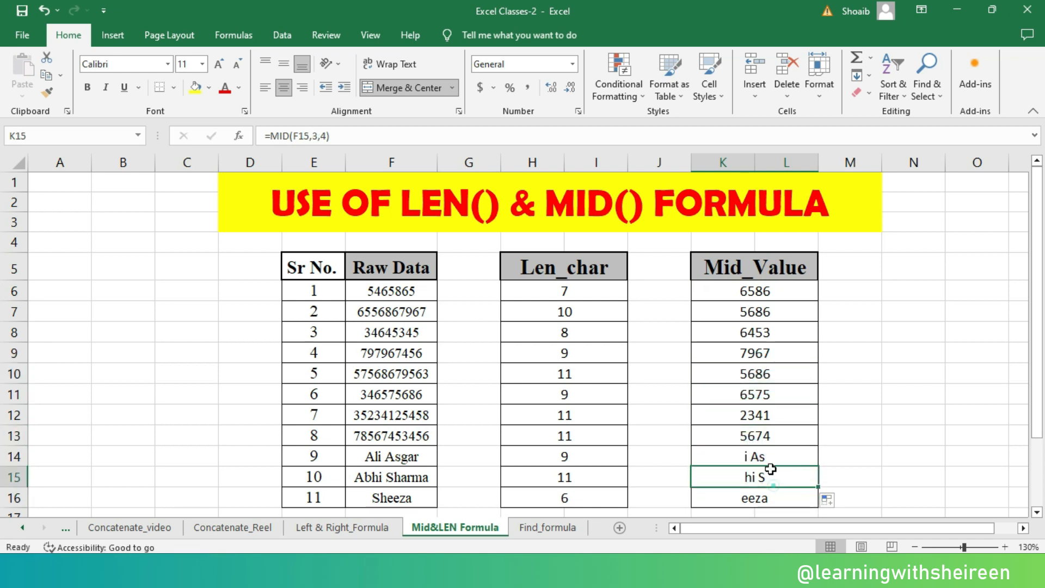
left_click(768, 461)
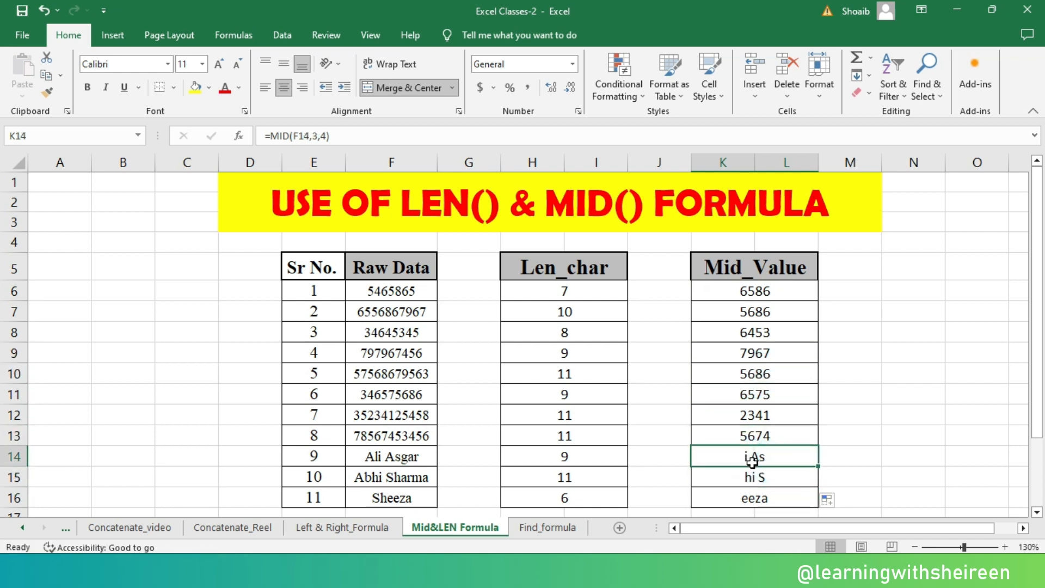
double_click(757, 457)
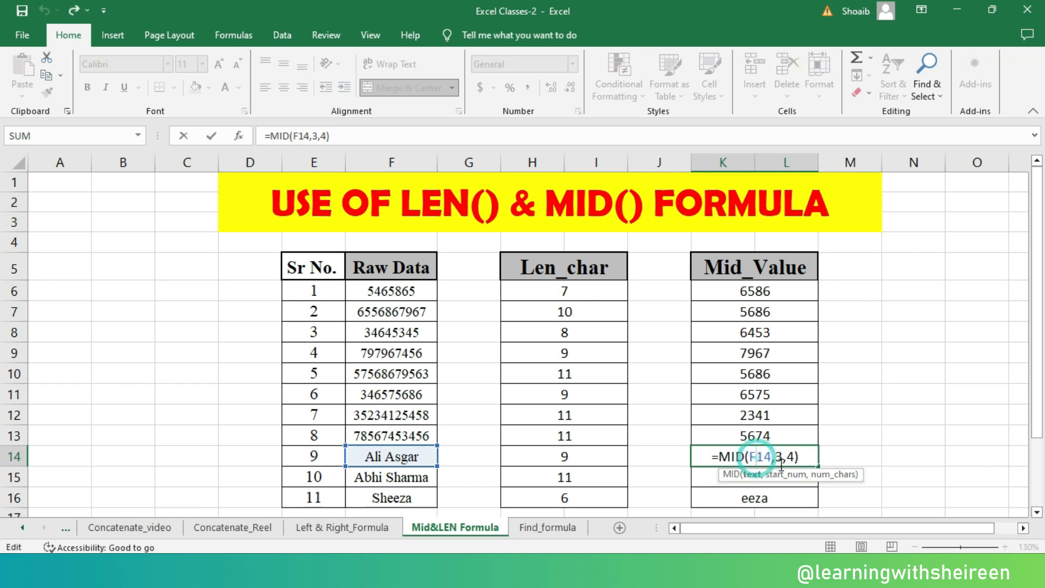
left_click(780, 460)
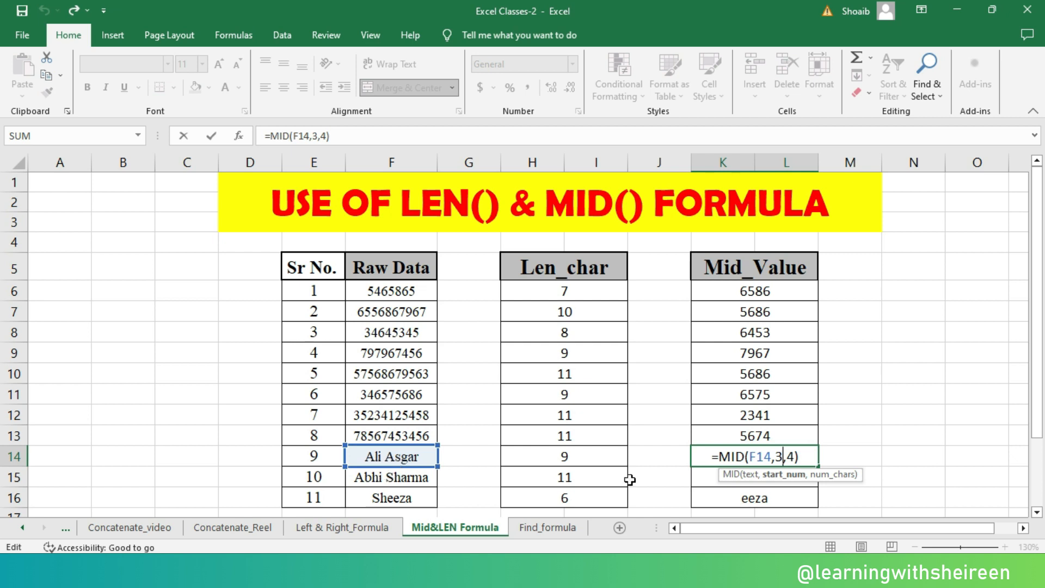
key("Return")
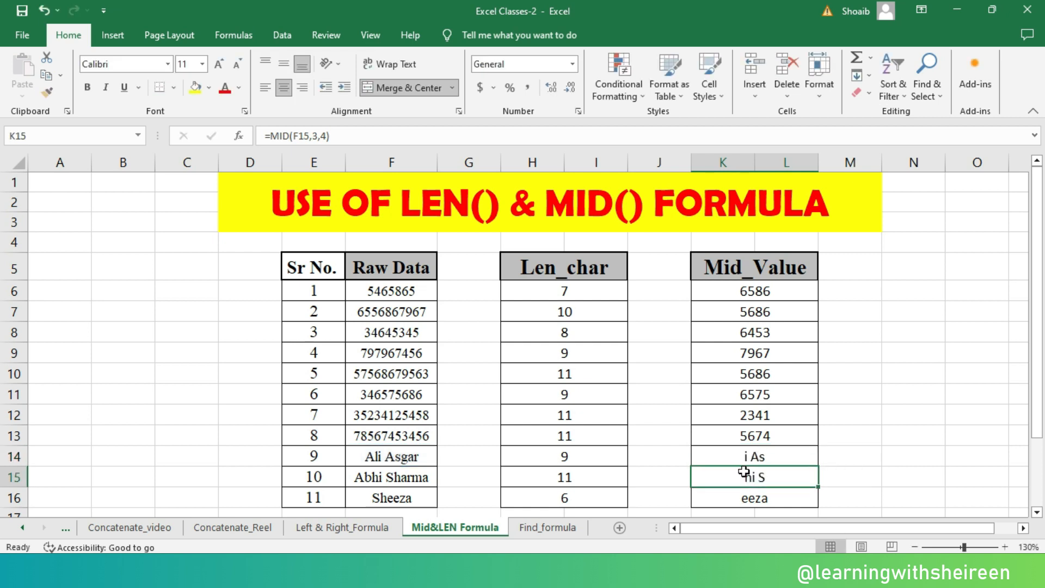
Compare the extracted characters in K14 to K16 with the source names in column F.
left_click(755, 461)
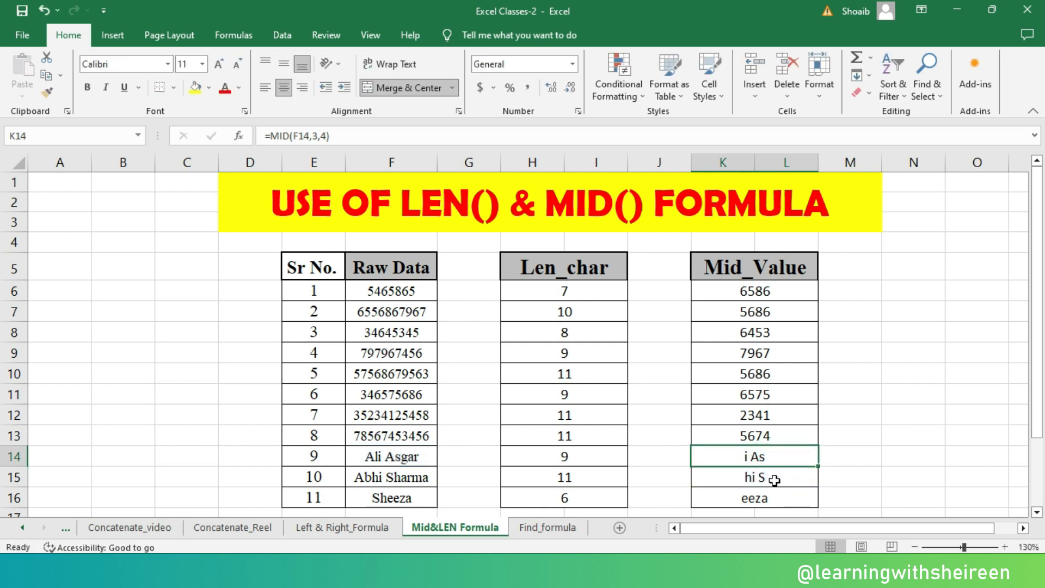
left_click(775, 480)
left_click(772, 497)
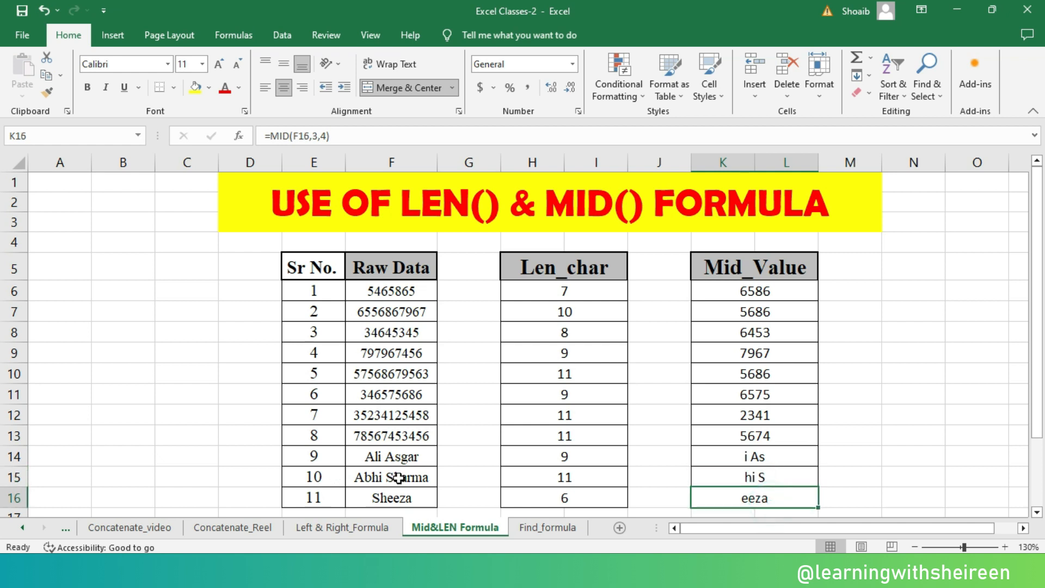
left_click(400, 498)
left_click(737, 481)
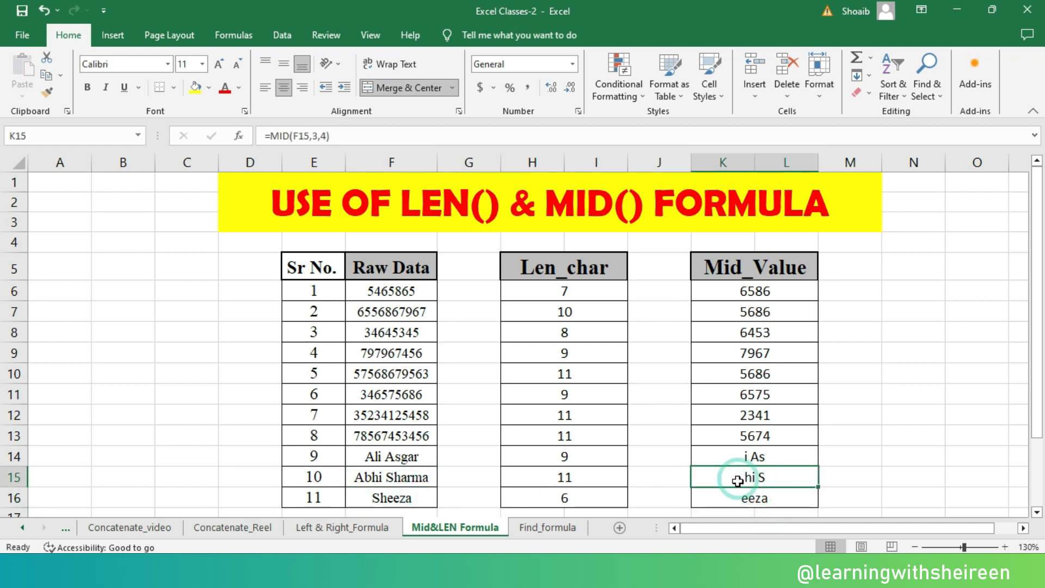